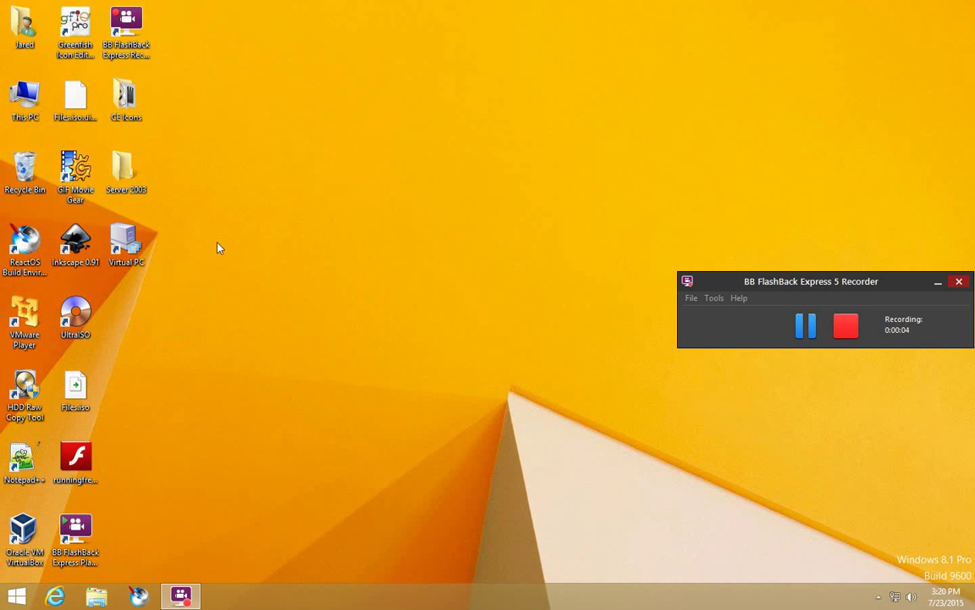
# Launch Virtual PC and start the New Virtual Machine Wizard to create a new machine
pyautogui.doubleClick(131, 261)
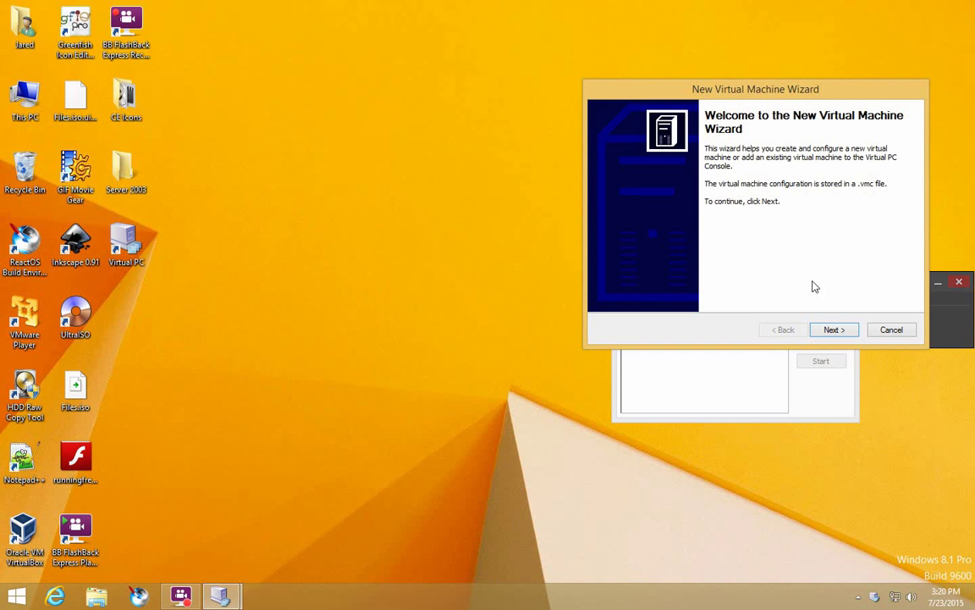
pyautogui.click(831, 331)
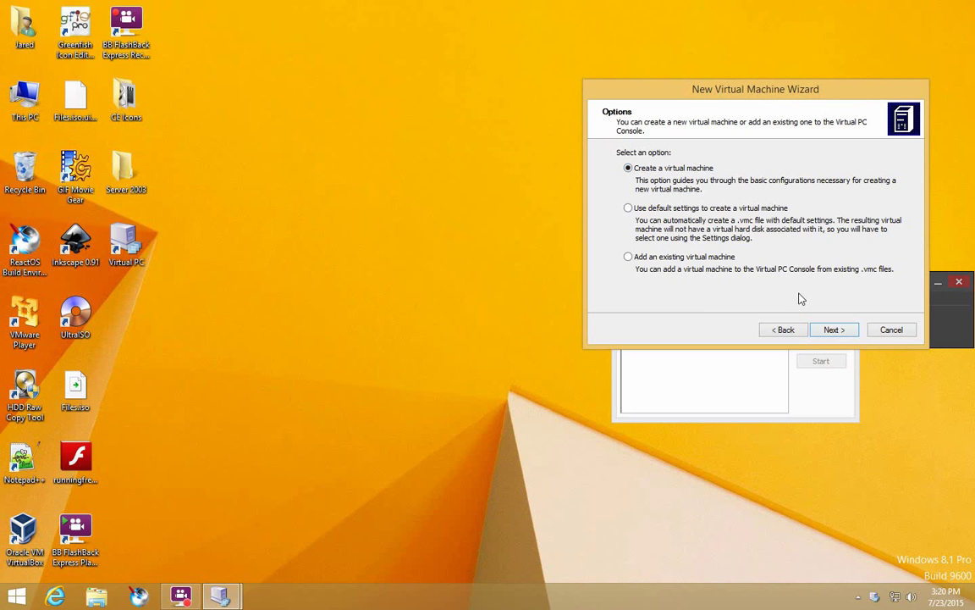
pyautogui.click(828, 330)
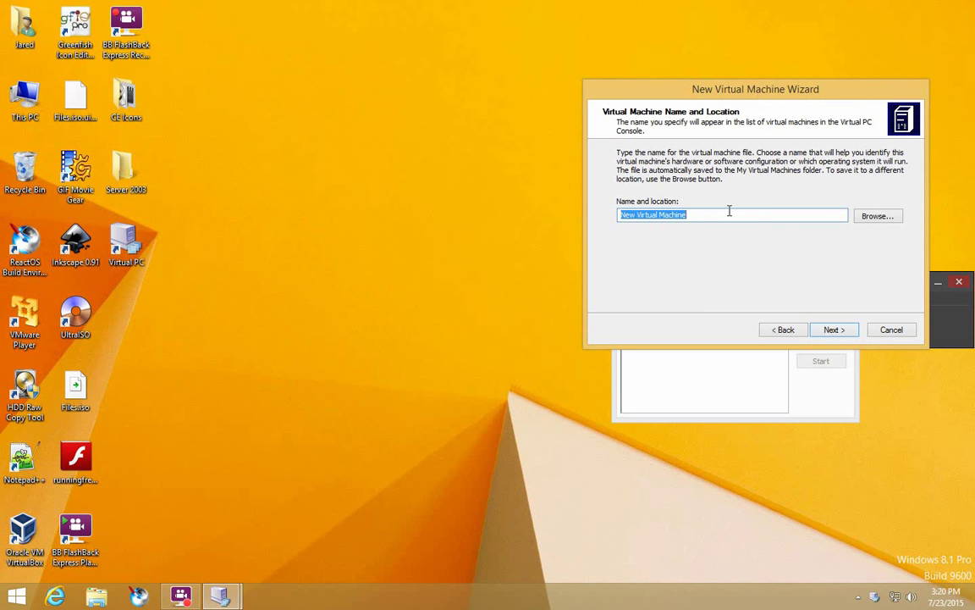
# Name the machine ReactOS and keep Other as its operating system
pyautogui.write('ReactO')
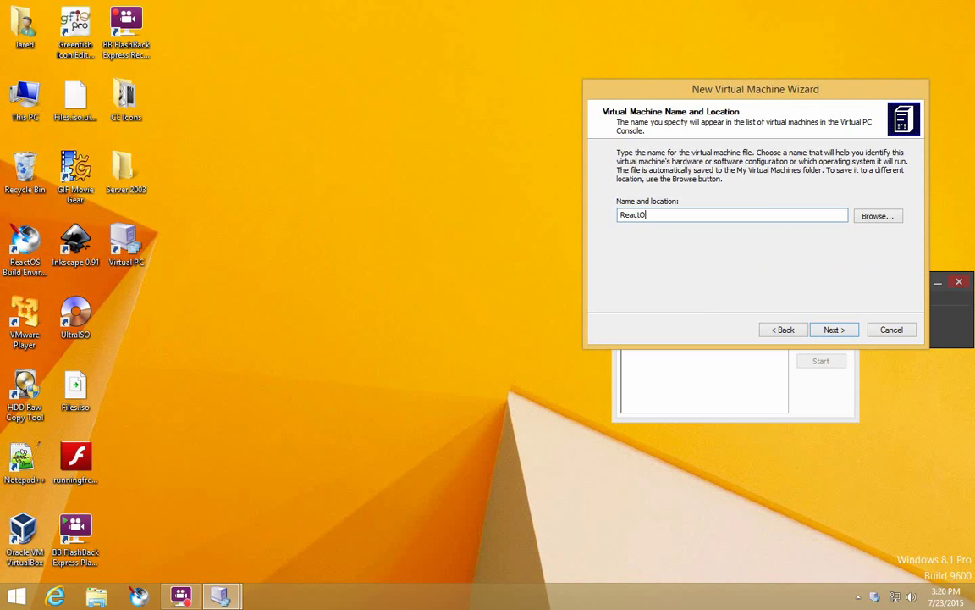
pyautogui.write('S')
pyautogui.press('Return')
pyautogui.click(674, 216)
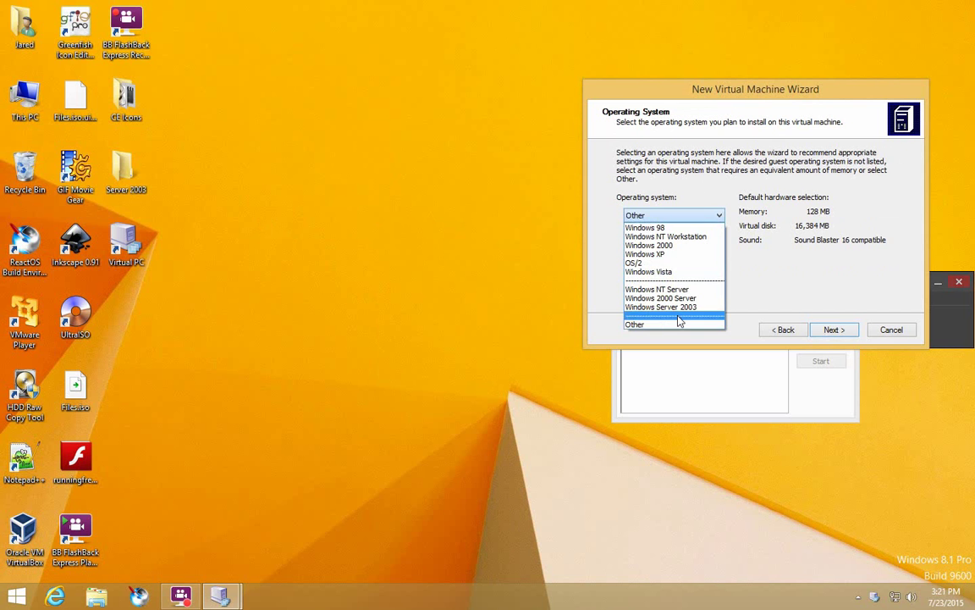
pyautogui.click(678, 324)
# Adjust the ReactOS machine's RAM from 128 MB to 512 MB
pyautogui.click(834, 330)
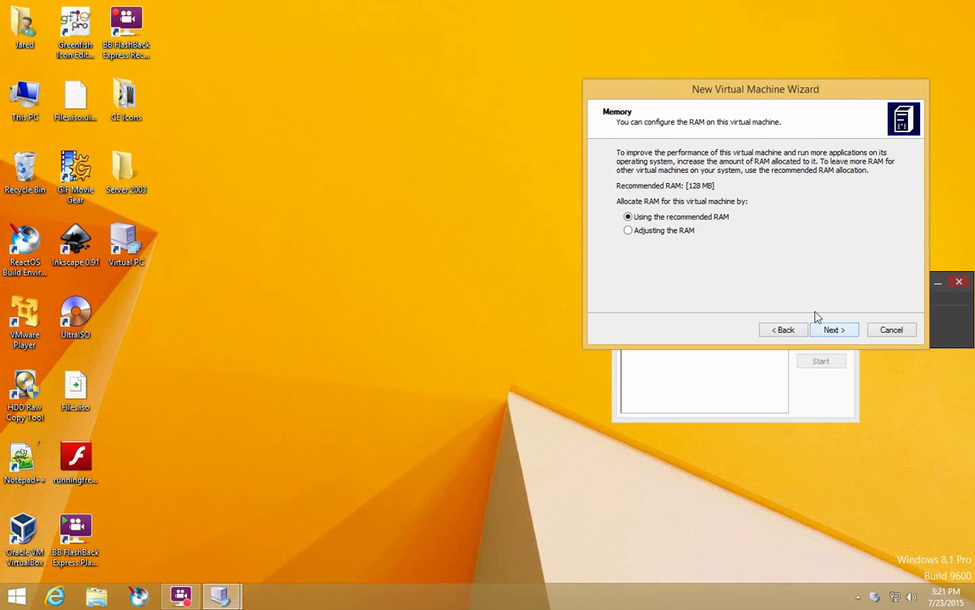
pyautogui.click(635, 231)
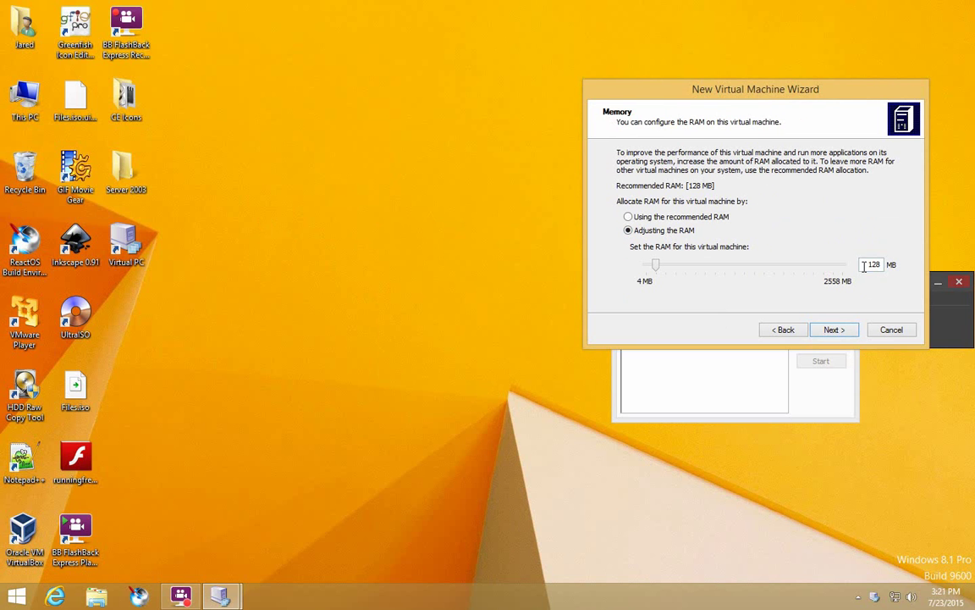
pyautogui.moveTo(865, 264); pyautogui.dragTo(907, 265)
pyautogui.write('512')
pyautogui.click(833, 330)
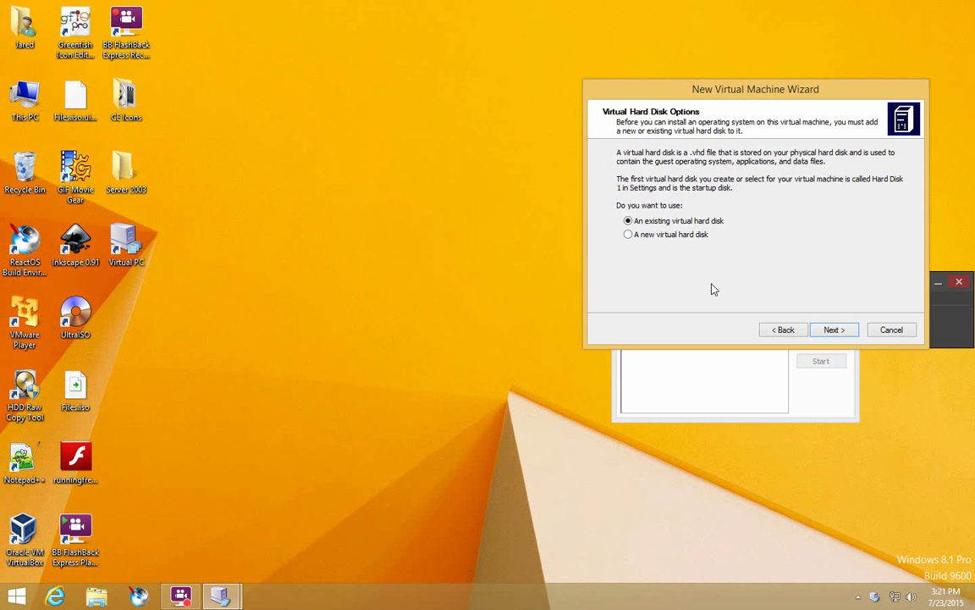
# Give ReactOS a new 2024 MB virtual hard disk instead of 16384 and finish the wizard
pyautogui.click(668, 236)
pyautogui.click(835, 329)
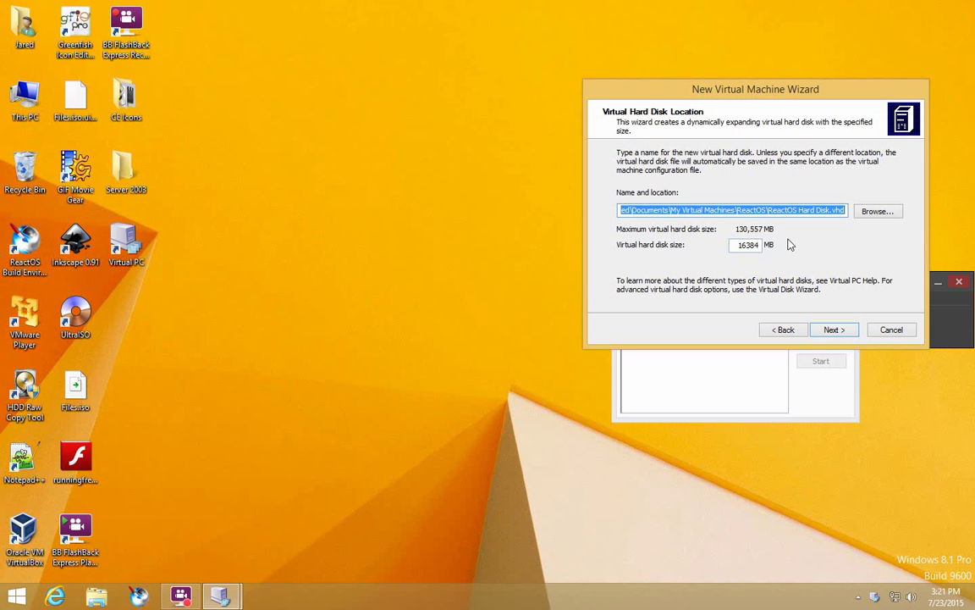
pyautogui.doubleClick(734, 245)
pyautogui.write('202')
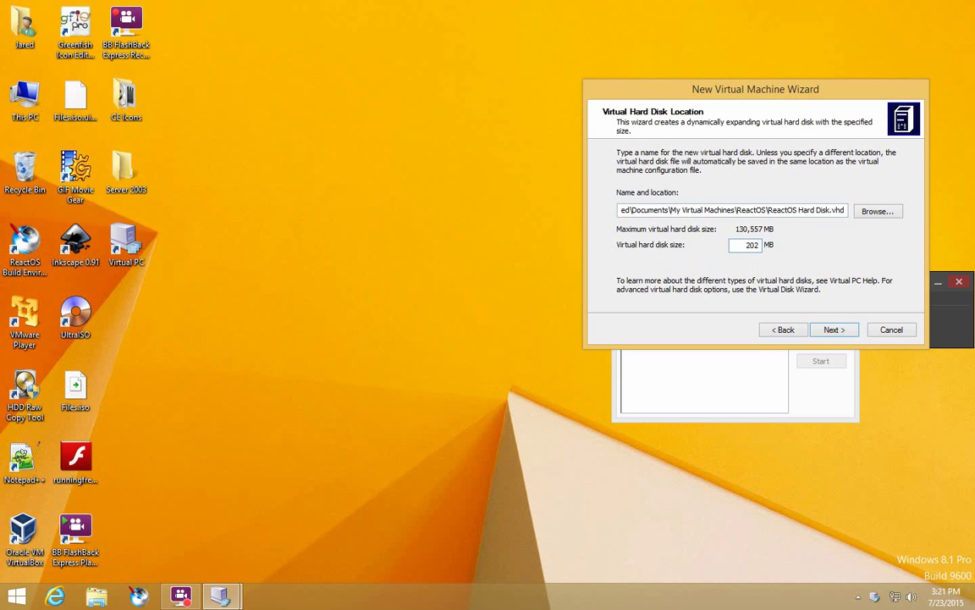
pyautogui.write('4')
pyautogui.click(823, 330)
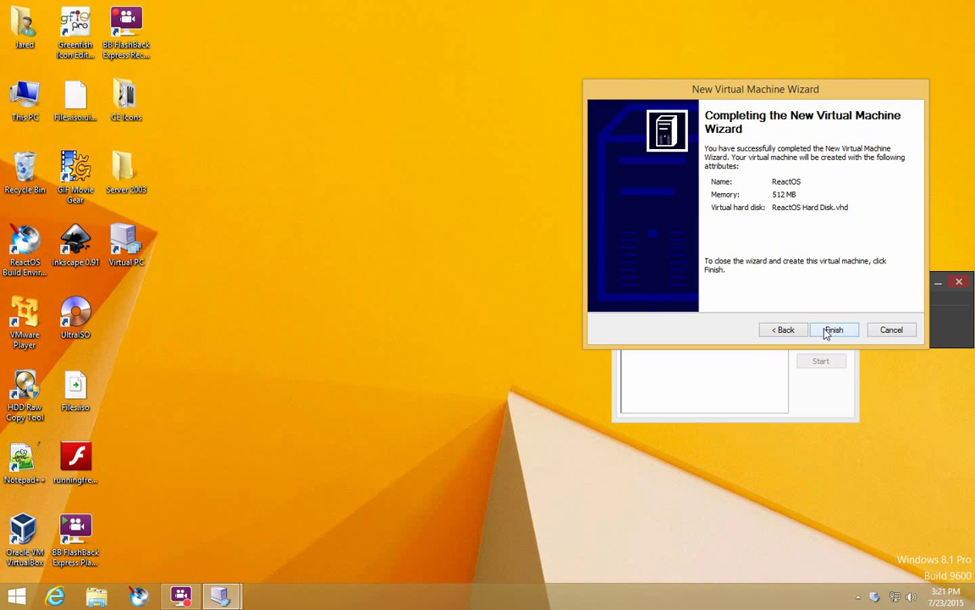
pyautogui.click(828, 328)
pyautogui.click(821, 315)
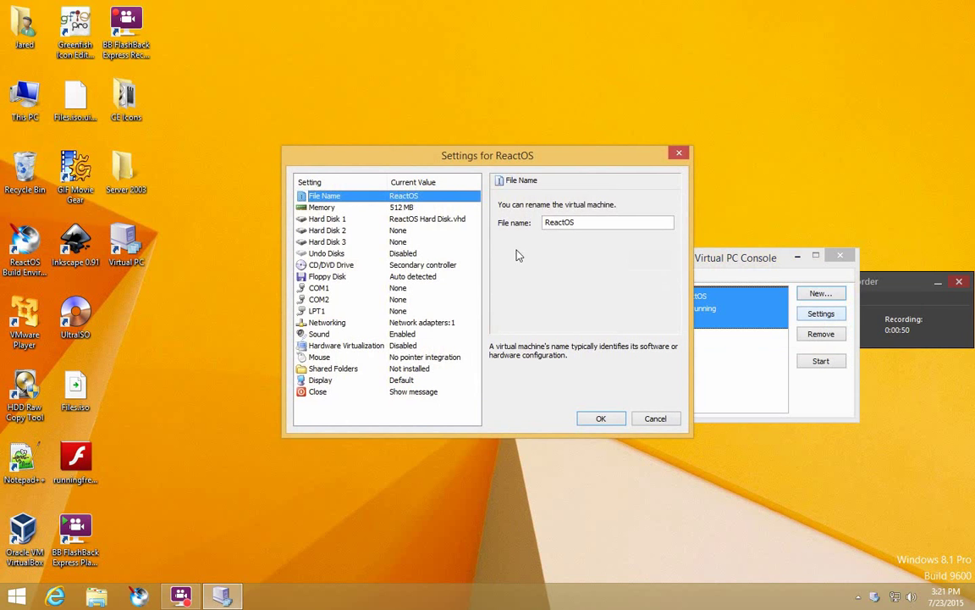
pyautogui.click(423, 393)
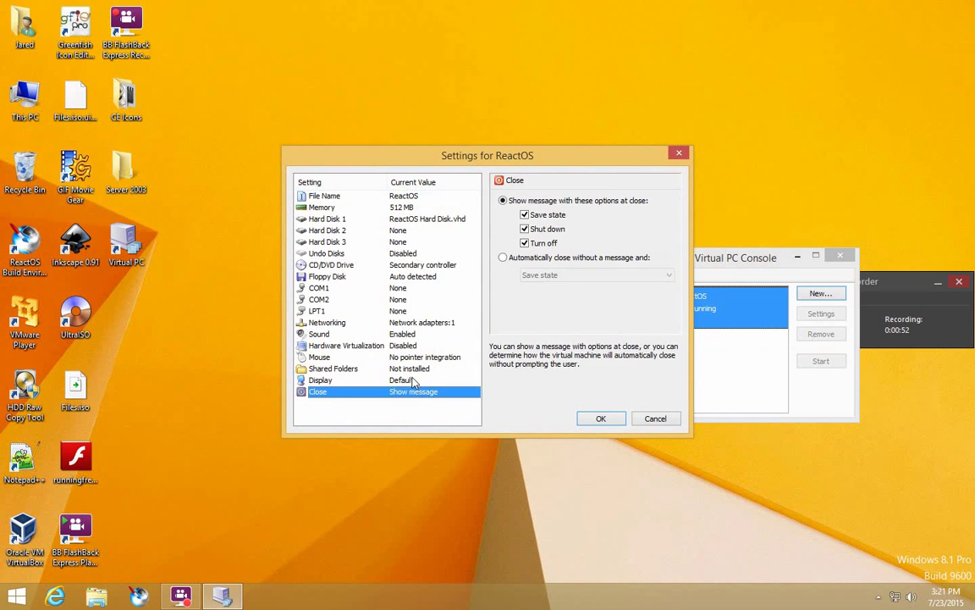
pyautogui.click(415, 381)
pyautogui.click(416, 370)
pyautogui.click(377, 346)
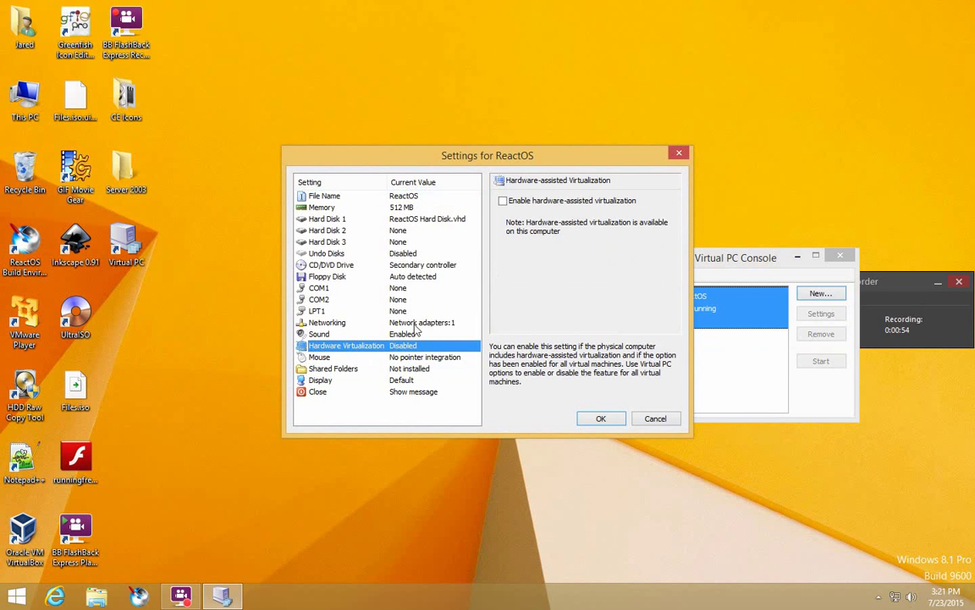
pyautogui.click(655, 419)
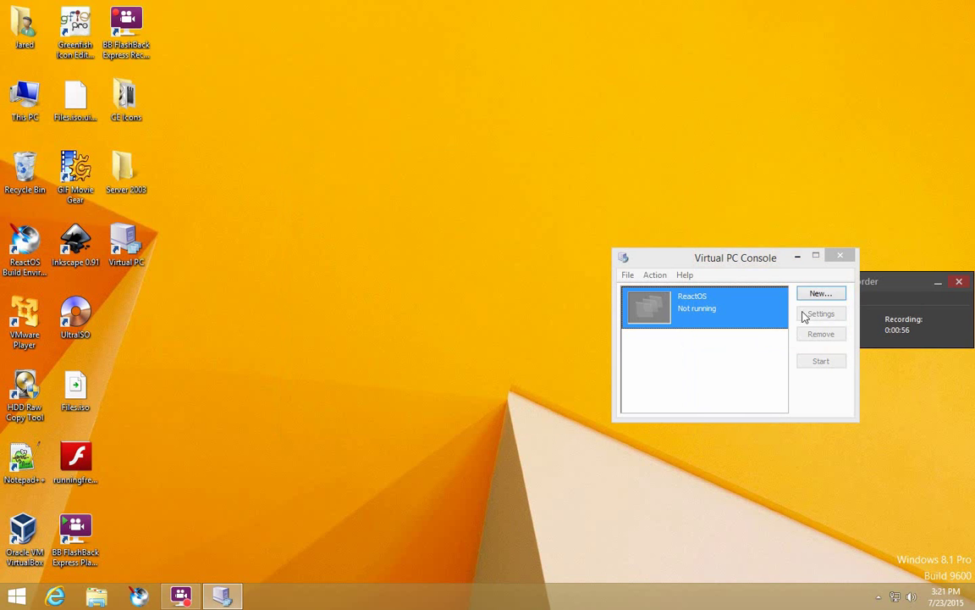
pyautogui.click(710, 318)
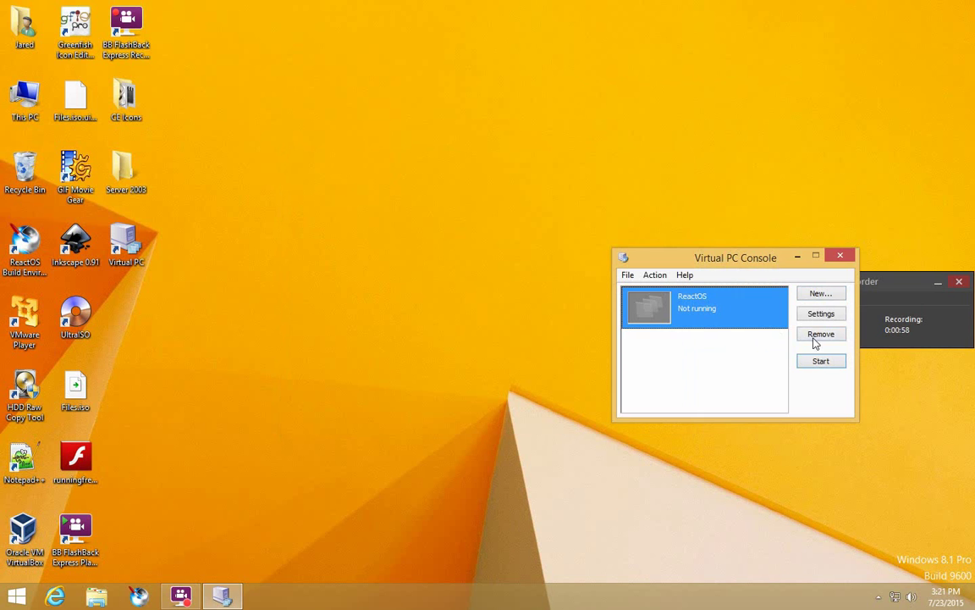
# Start the ReactOS machine and capture bootcd.iso as its CD image
pyautogui.click(819, 361)
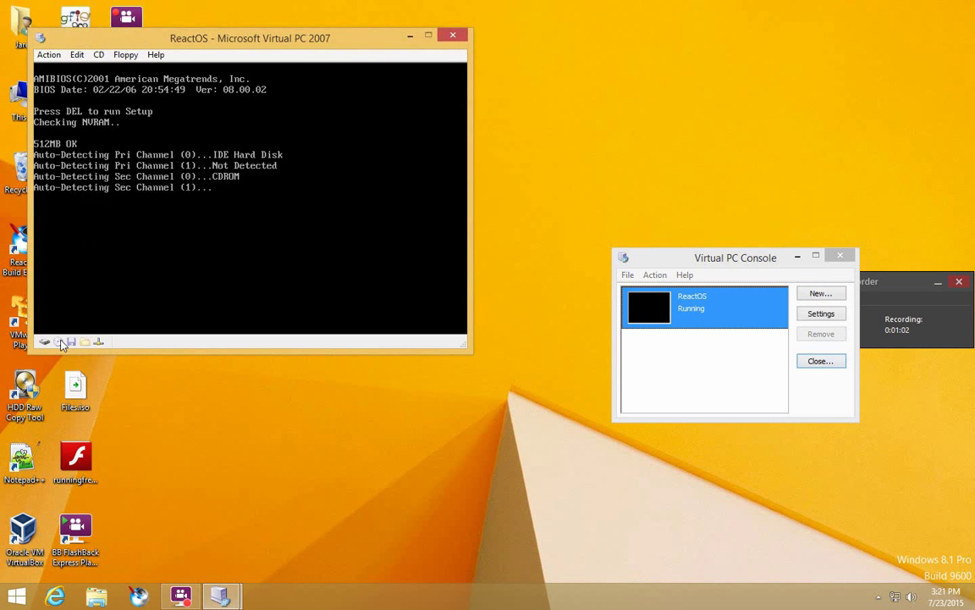
pyautogui.click(60, 342)
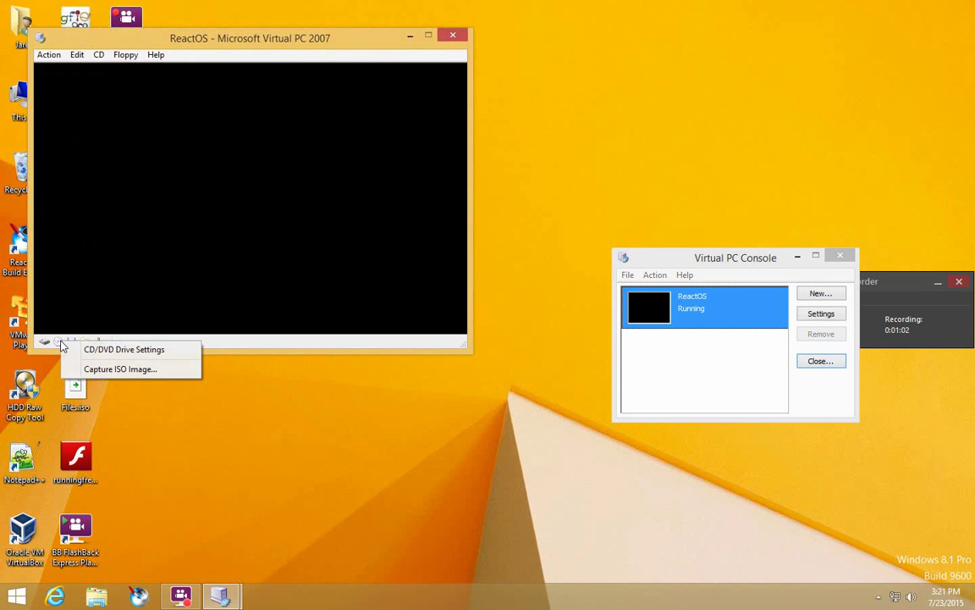
pyautogui.click(94, 370)
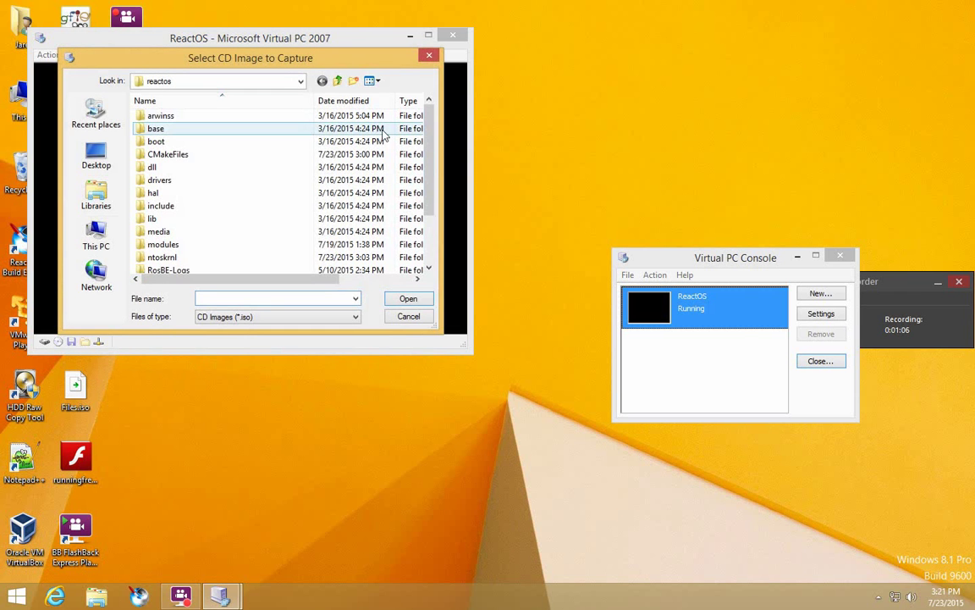
pyautogui.scroll(-2, 390, 203)
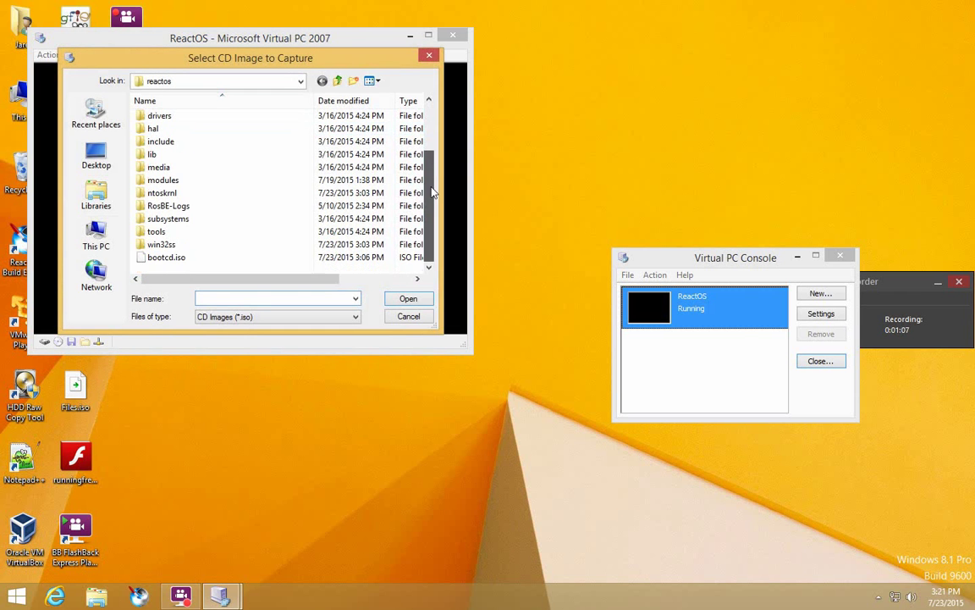
pyautogui.doubleClick(163, 259)
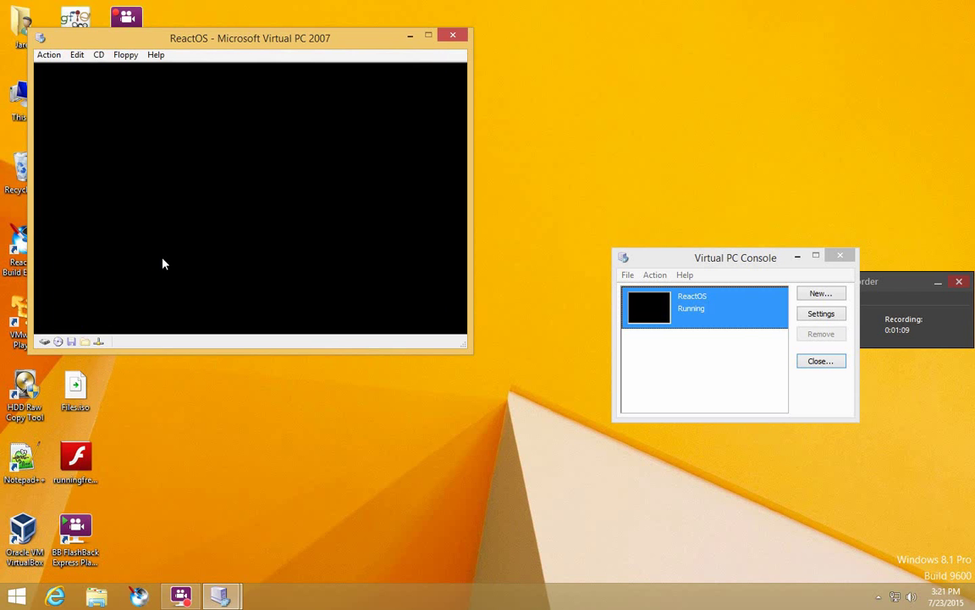
# Reset the ReactOS machine via Action > Reset so it boots from bootcd.iso
pyautogui.click(50, 56)
pyautogui.click(77, 124)
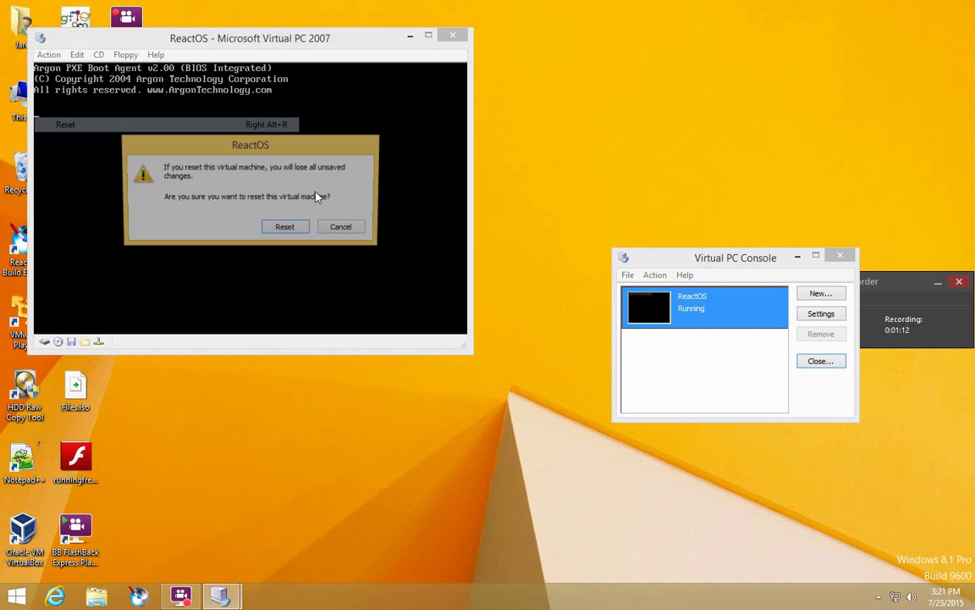
pyautogui.click(287, 232)
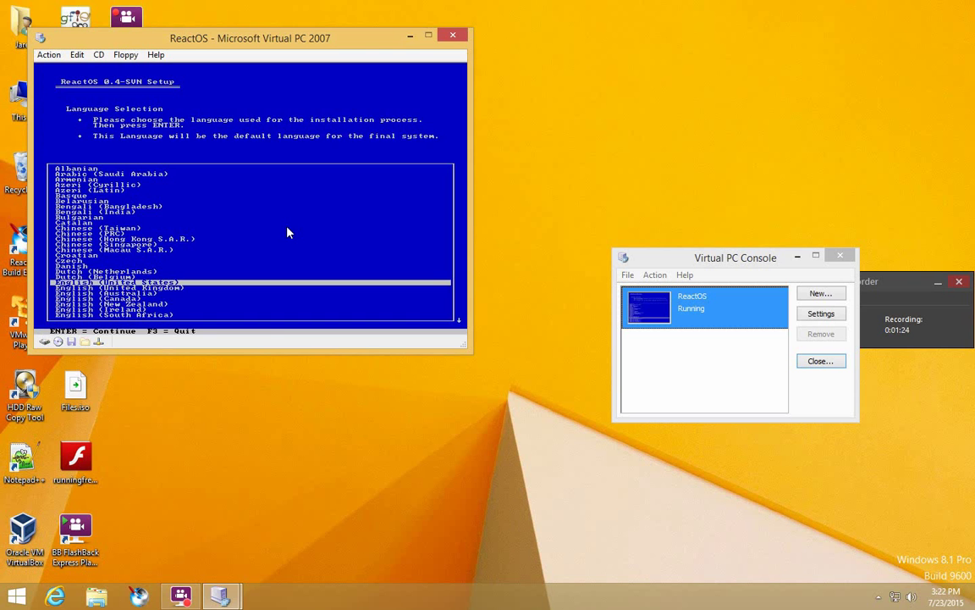
# Accept English (United States) as the setup language and begin the installation past the warning
pyautogui.press('Return')
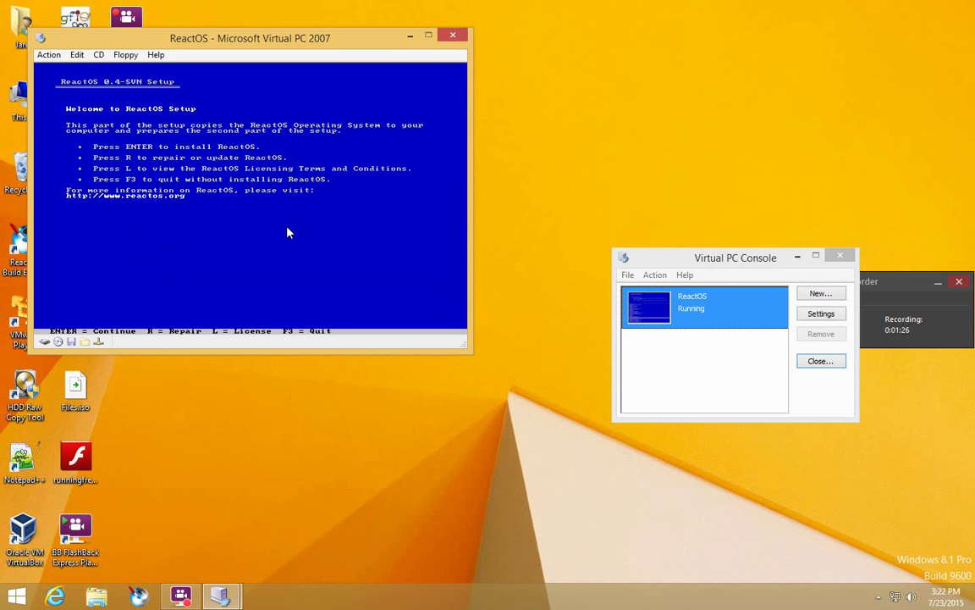
pyautogui.press('Return')
pyautogui.press('Return')
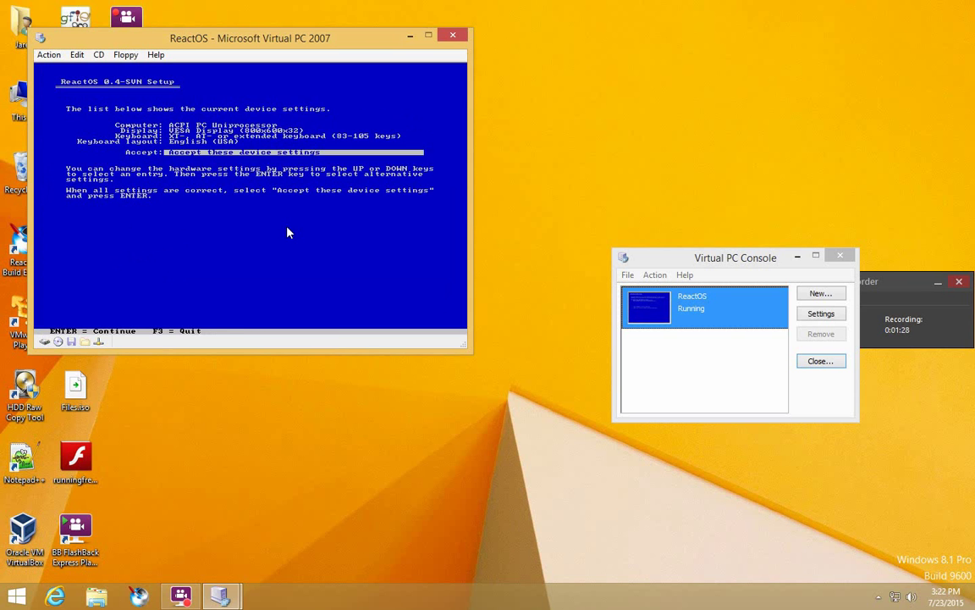
pyautogui.press('Up')
pyautogui.press('Up')
pyautogui.press('Up')
# Set the display to VESA 1024x768x32, review keyboard type and layout, and accept the device settings
pyautogui.press('Return')
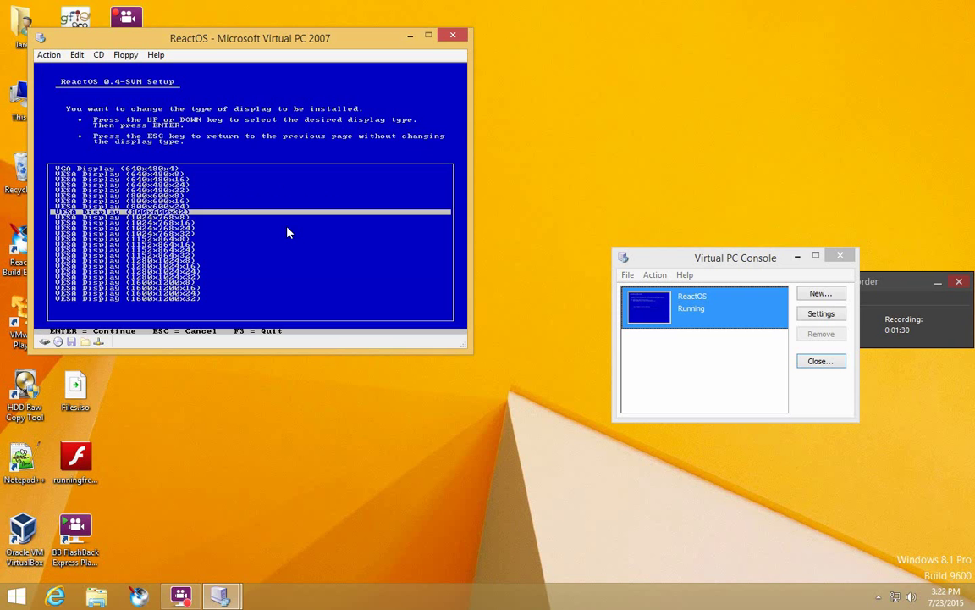
pyautogui.press('Down')
pyautogui.press('Down')
pyautogui.press('Down')
pyautogui.press('Down')
pyautogui.press('Return')
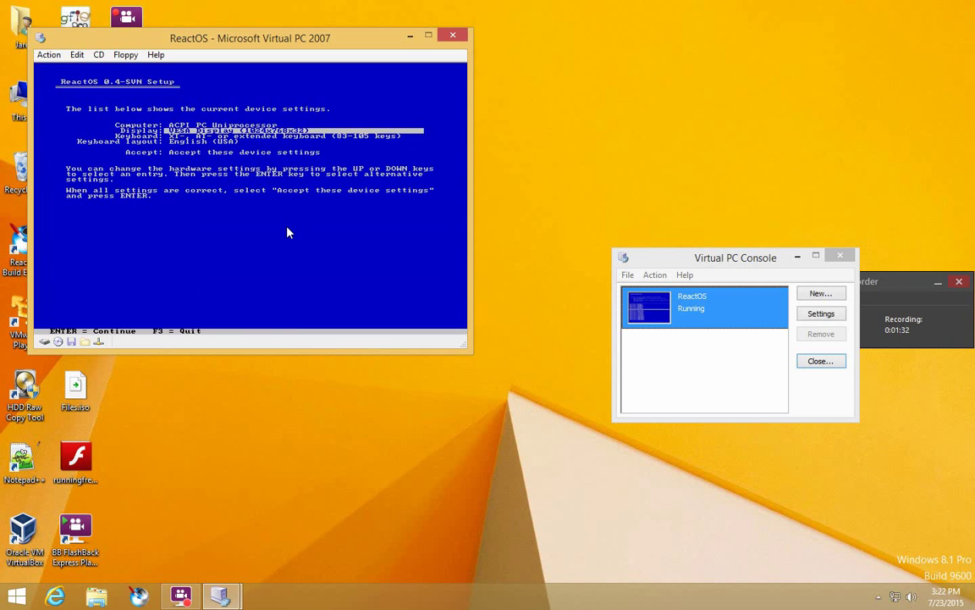
pyautogui.press('Down')
pyautogui.press('Return')
pyautogui.press('Return')
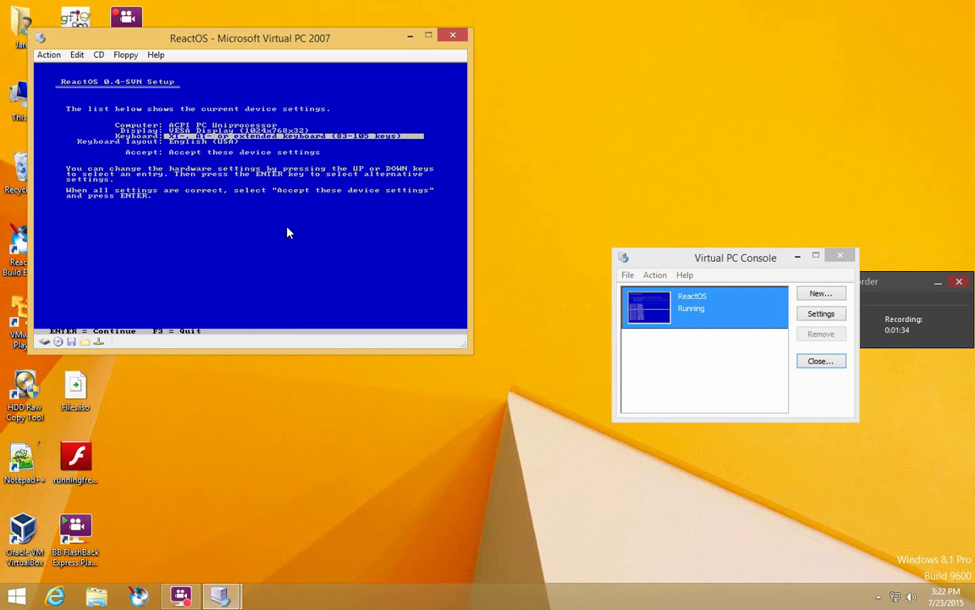
pyautogui.press('Down')
pyautogui.press('Return')
pyautogui.press('Return')
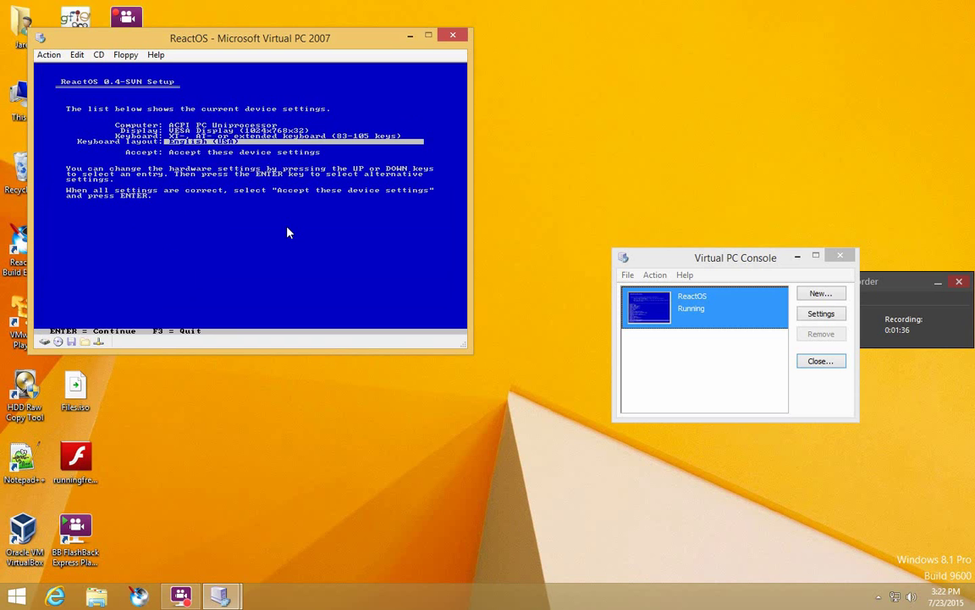
pyautogui.press('Up')
pyautogui.press('Up')
pyautogui.press('Up')
pyautogui.press('Down')
pyautogui.press('Down')
pyautogui.press('Down')
pyautogui.press('Down')
pyautogui.press('Return')
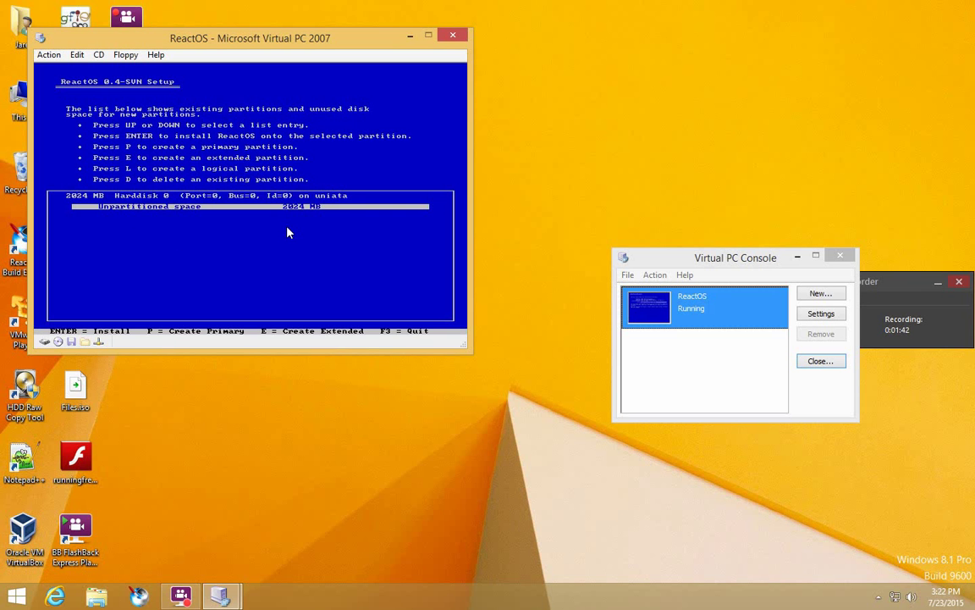
# Partition the 2024 MB unpartitioned space and quick-format it as FAT to install ReactOS
pyautogui.press('Return')
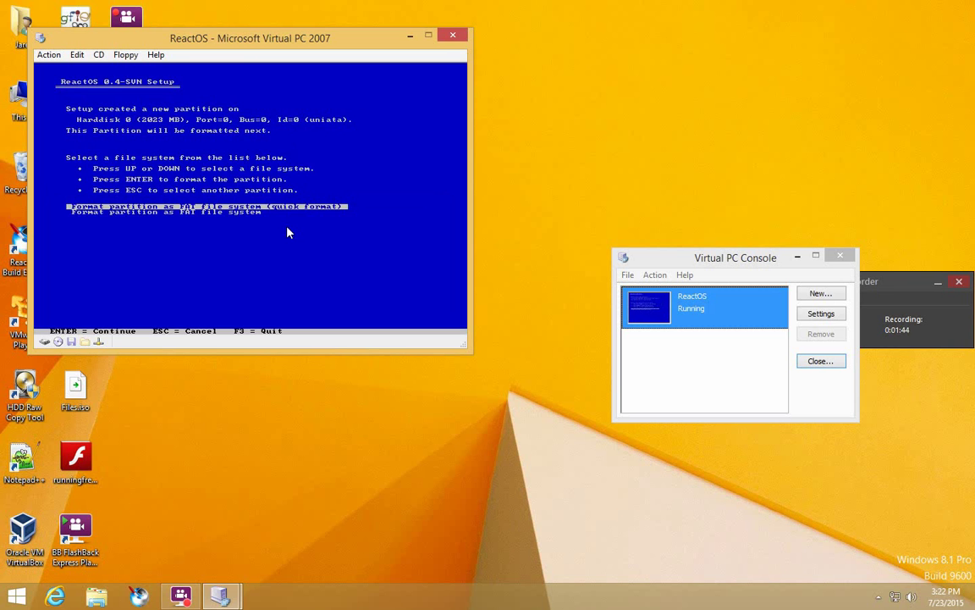
pyautogui.press('Return')
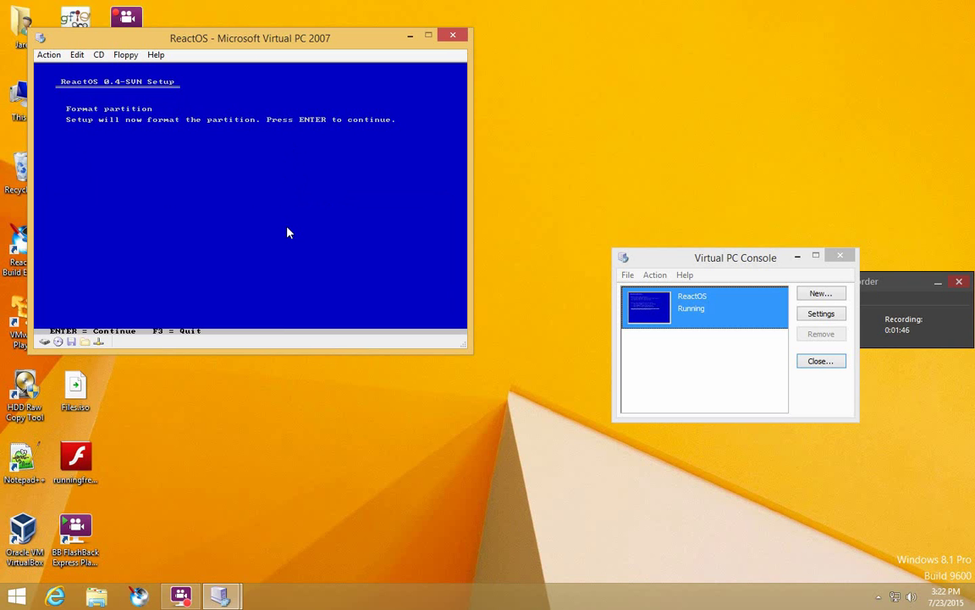
pyautogui.press('Return')
pyautogui.press('Return')
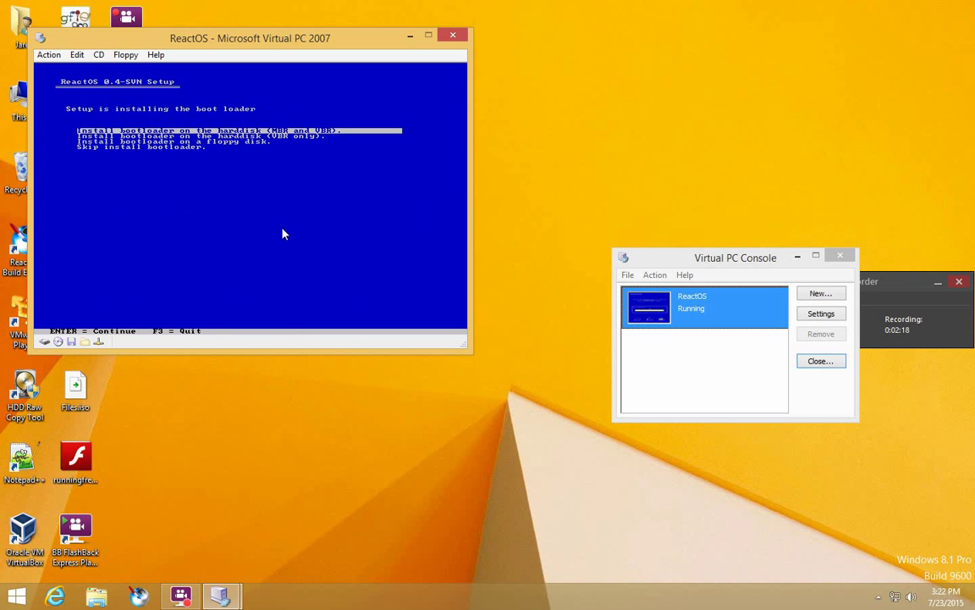
# Install the boot loader on the hard disk (MBR and VBR)
pyautogui.press('Down')
pyautogui.press('Up')
pyautogui.press('Return')
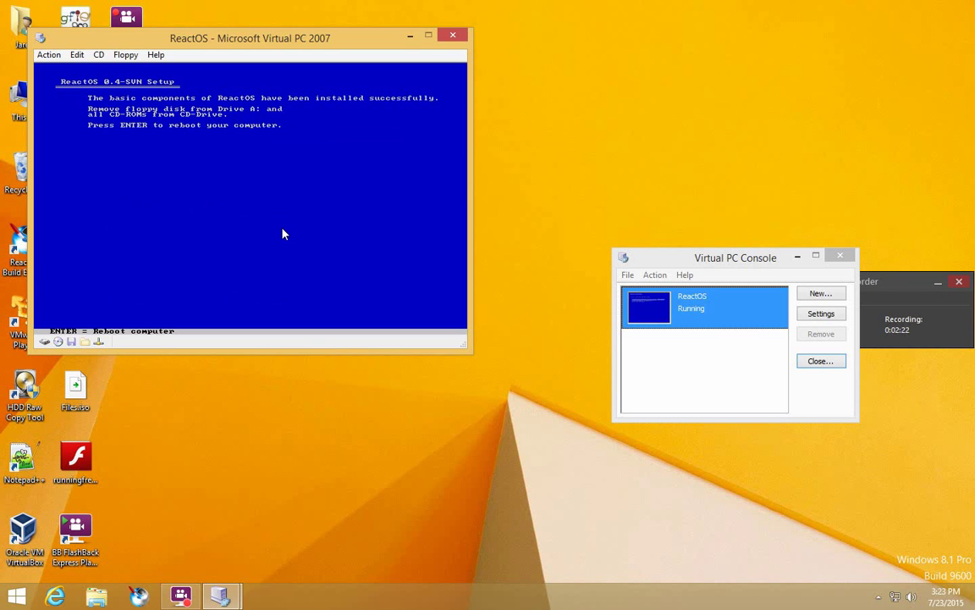
# Release bootcd.iso from the virtual CD drive and reboot the machine
pyautogui.click(59, 342)
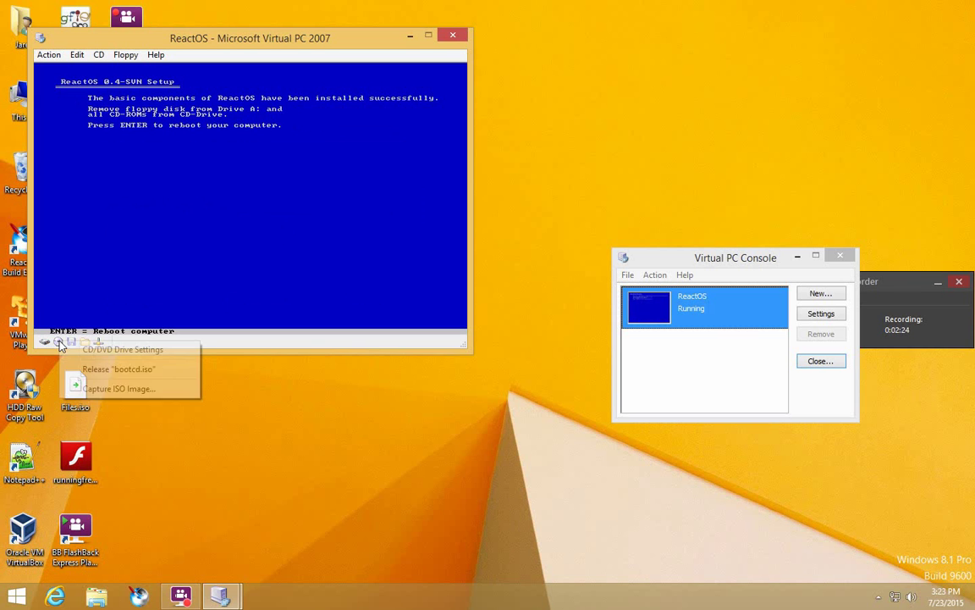
pyautogui.click(118, 369)
pyautogui.press('Return')
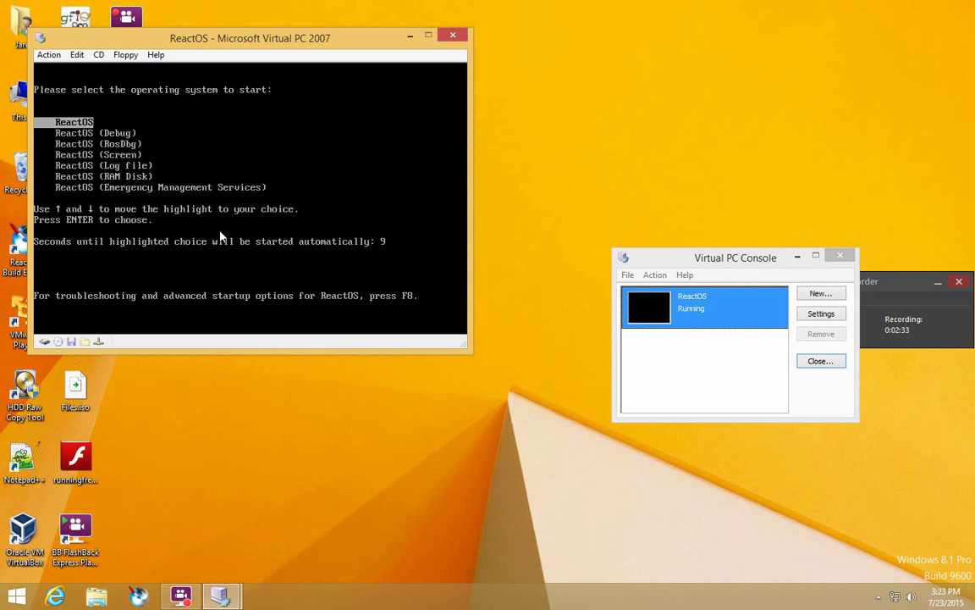
# Boot ReactOS from the boot menu and move the VM window toward the top-left
pyautogui.press('Return')
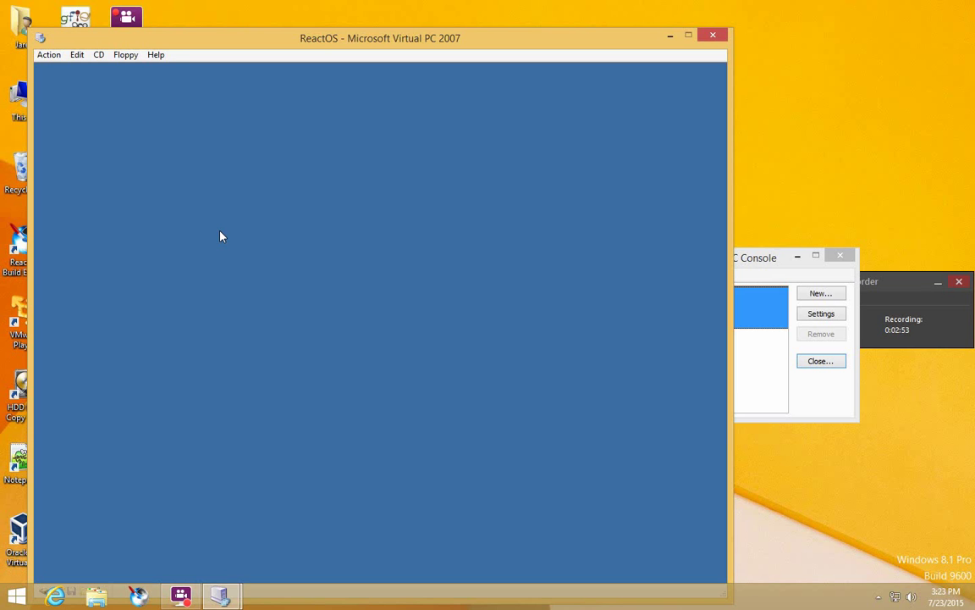
pyautogui.moveTo(271, 37); pyautogui.dragTo(257, 19)
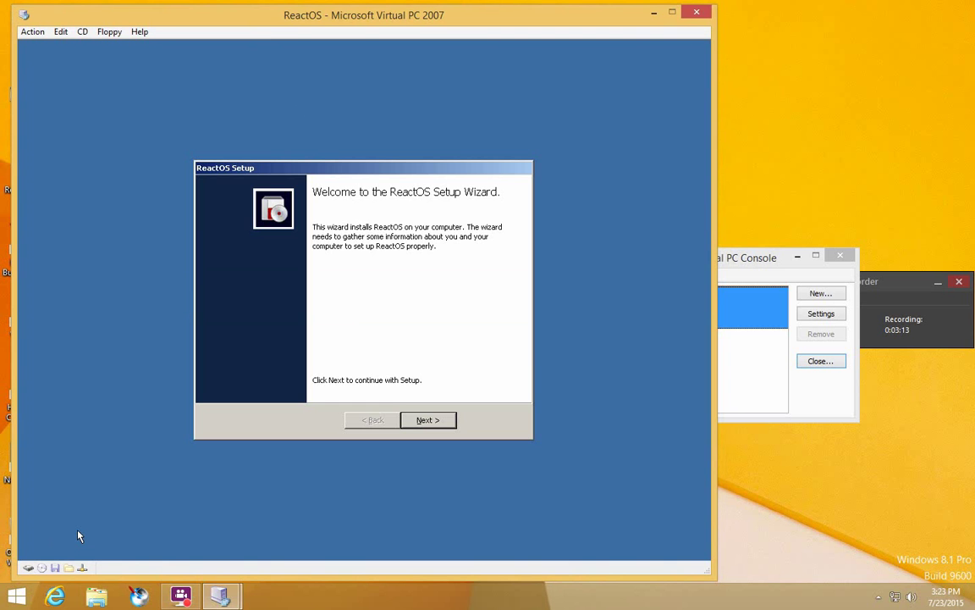
# Pass Welcome, Acknowledgements and Regional settings, enter the owner's name, and accept the computer name
pyautogui.press('Return')
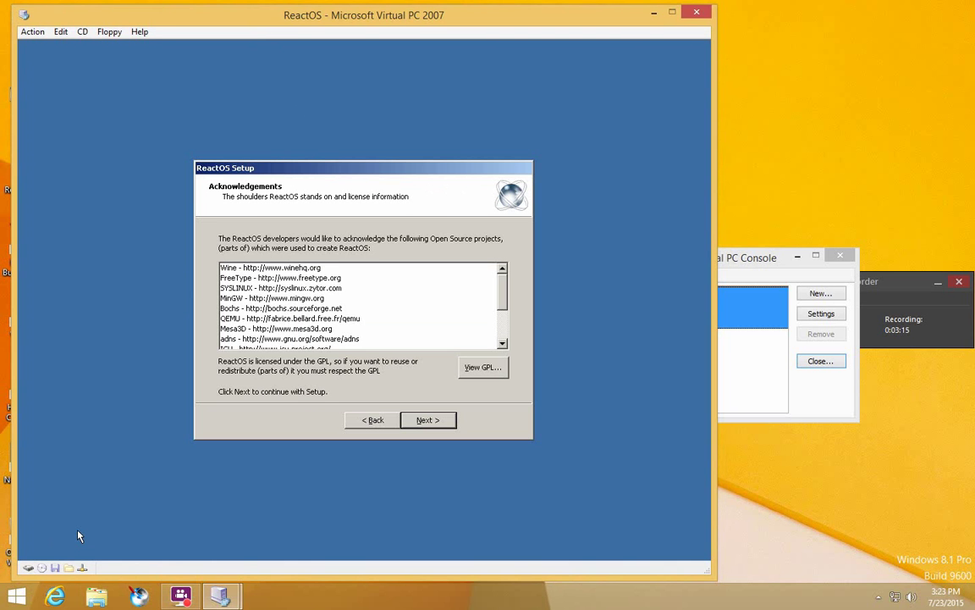
pyautogui.press('Return')
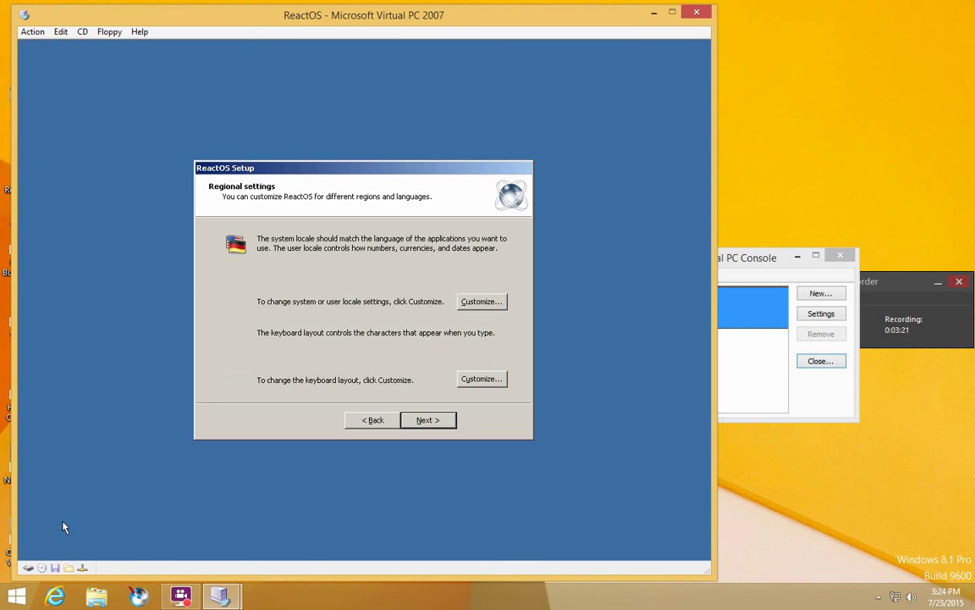
pyautogui.press('Return')
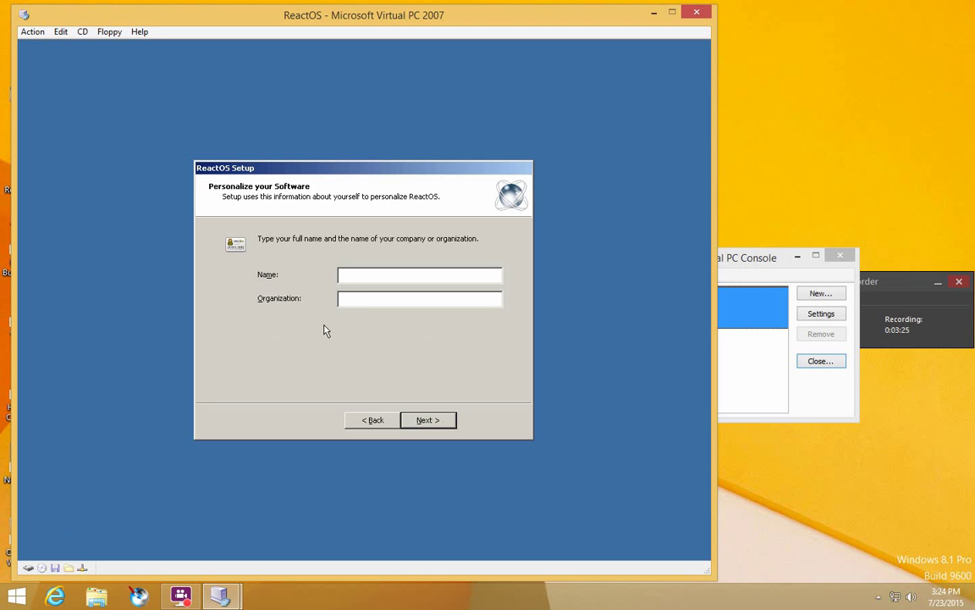
pyautogui.write('Jared')
pyautogui.press('Return')
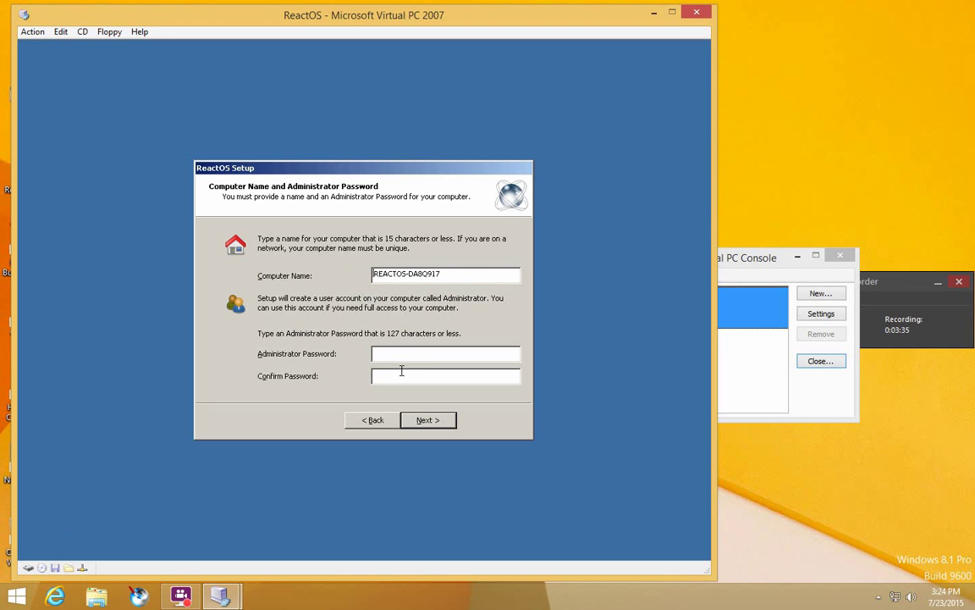
pyautogui.press('Return')
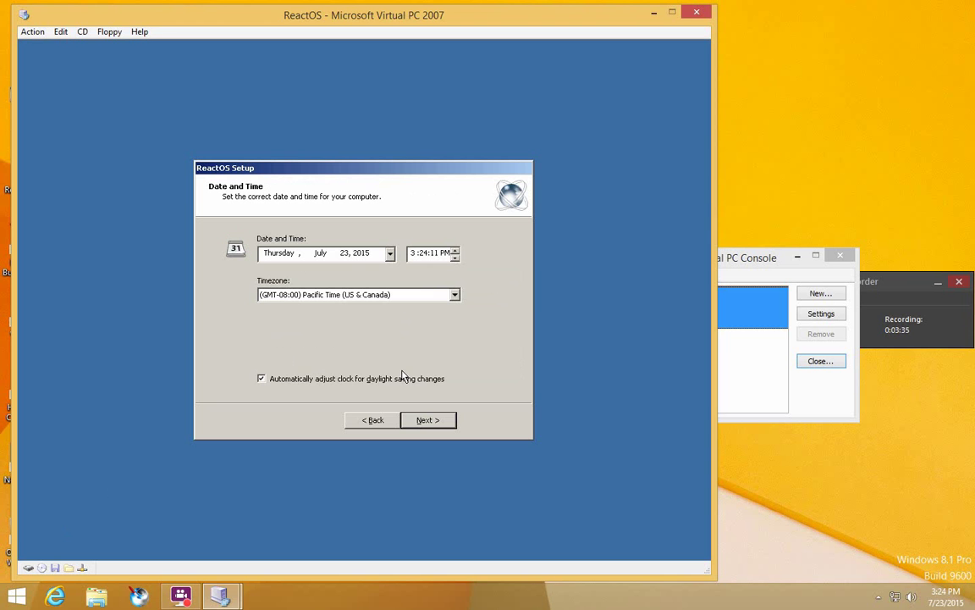
# Choose the Central Time (US & Canada) timezone, decline the Wine Gecko install, and finish setup
pyautogui.click(347, 294)
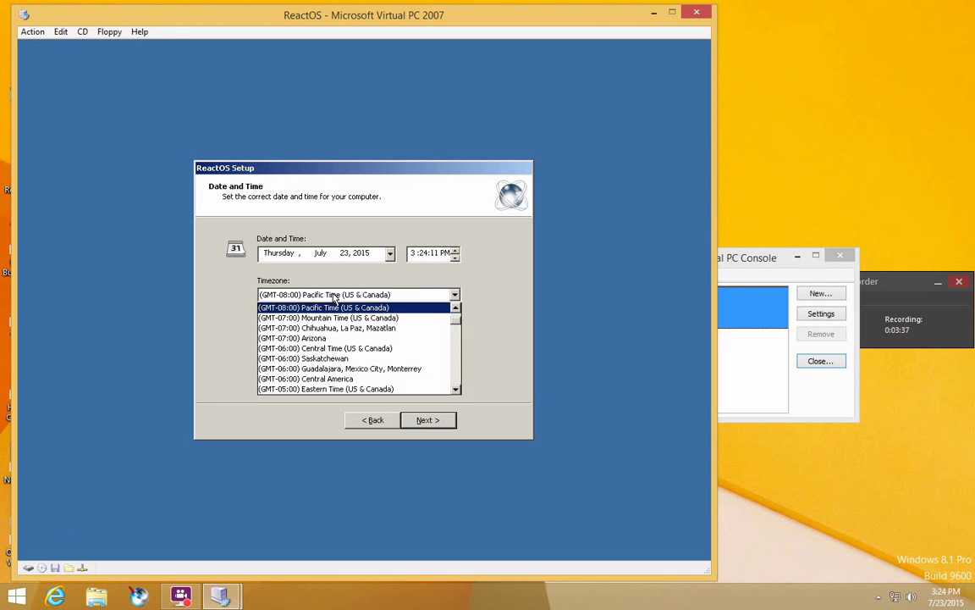
pyautogui.click(367, 348)
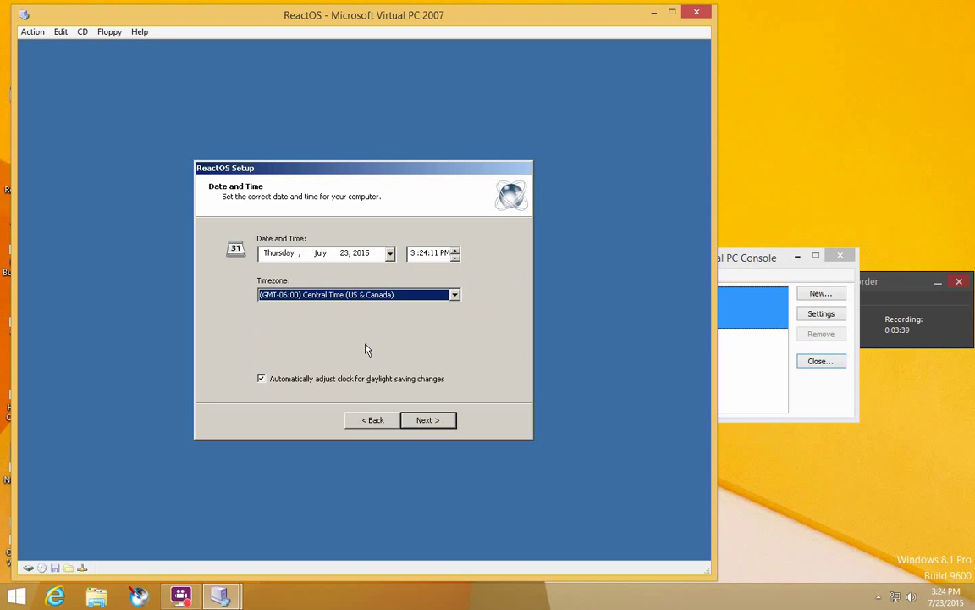
pyautogui.click(428, 430)
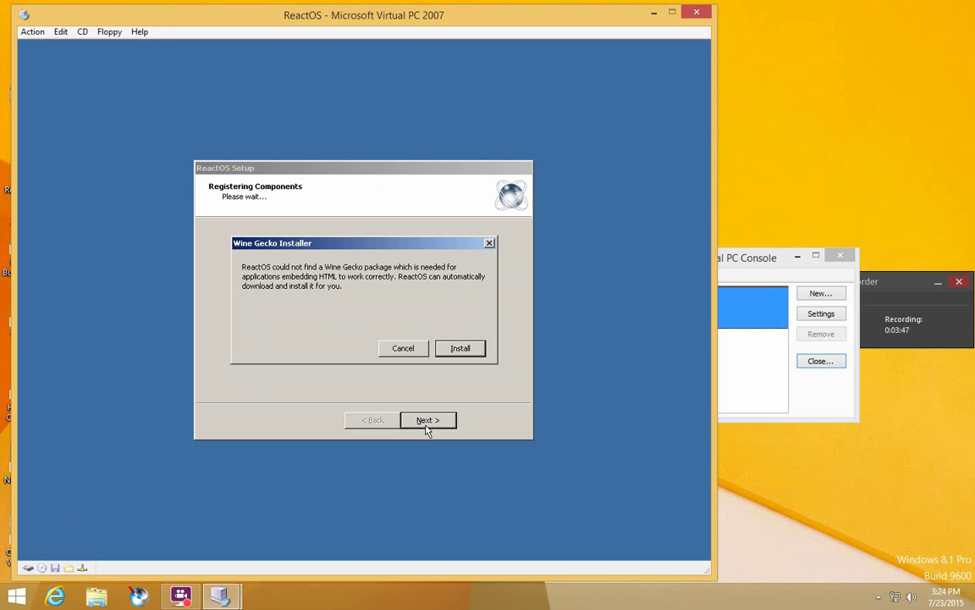
pyautogui.click(403, 349)
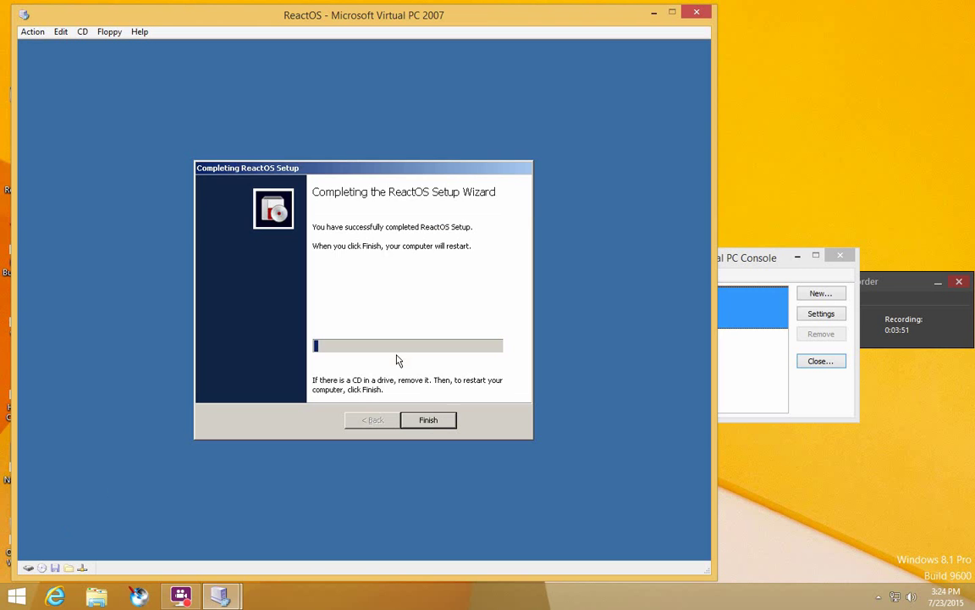
pyautogui.click(430, 422)
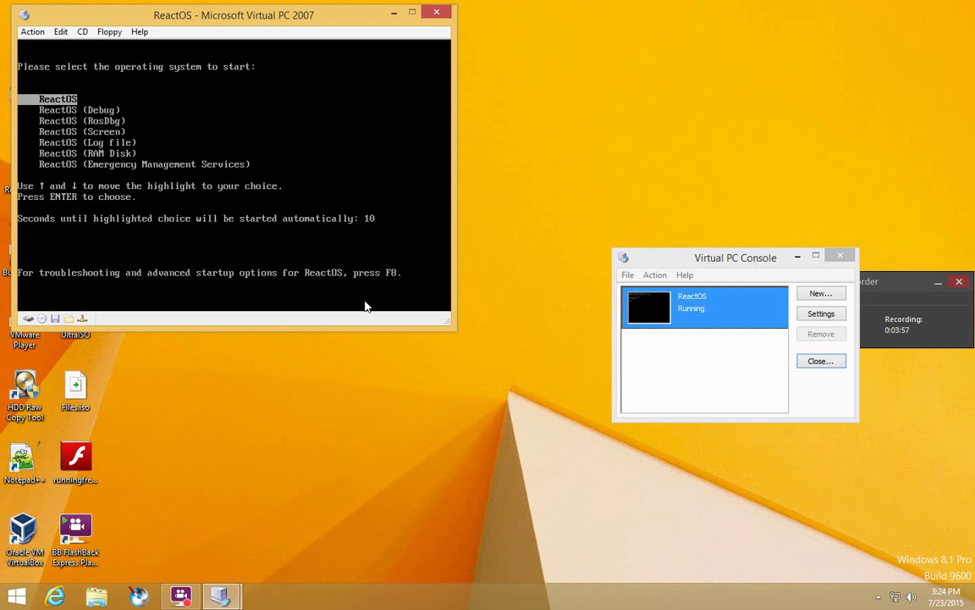
# Start the installed ReactOS from the boot menu and let it load to the desktop
pyautogui.press('Return')
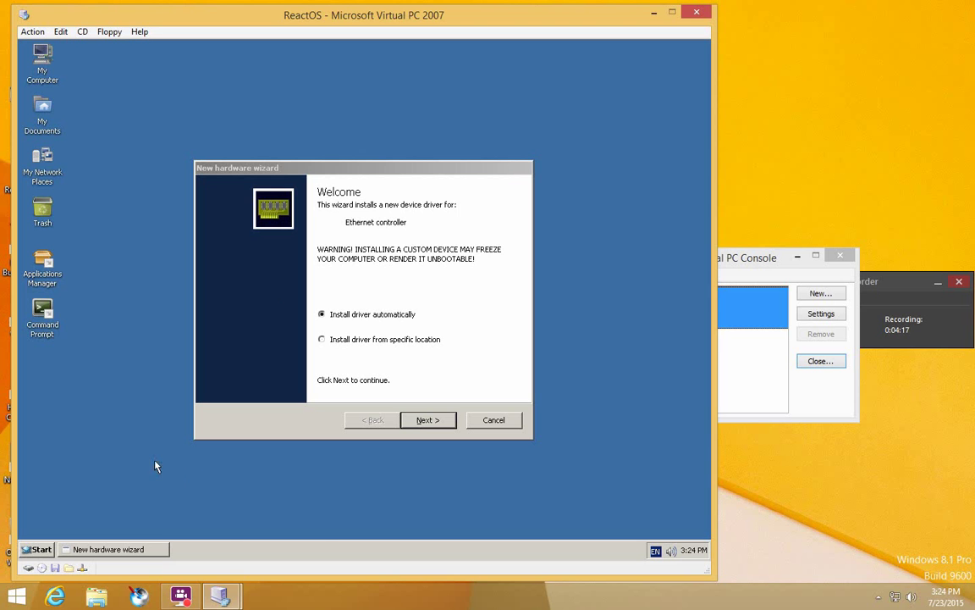
# Launch Device Manager through Start > Settings > Control Panel > Administrative Tools
pyautogui.click(39, 547)
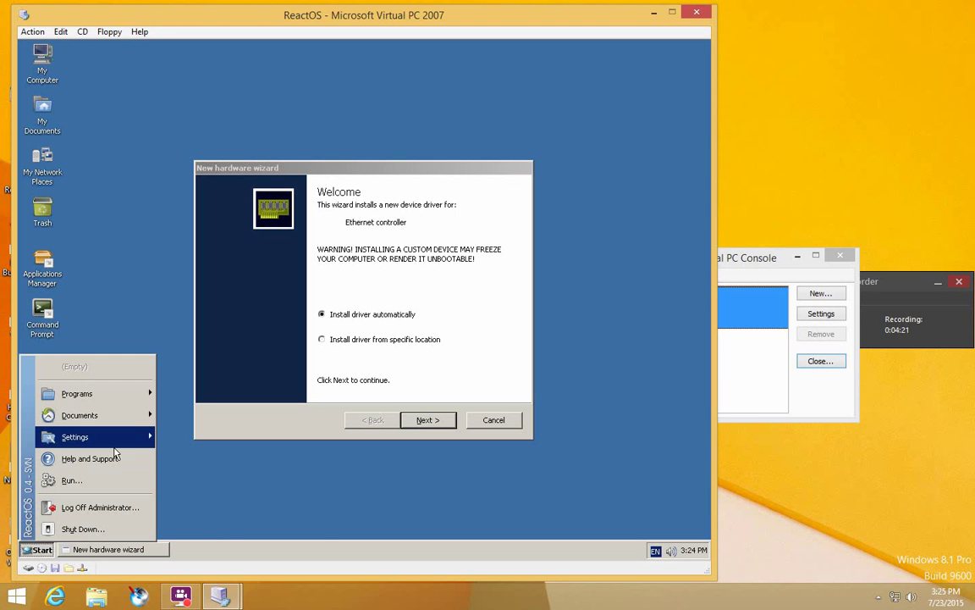
pyautogui.moveTo(117, 436)
pyautogui.click(195, 433)
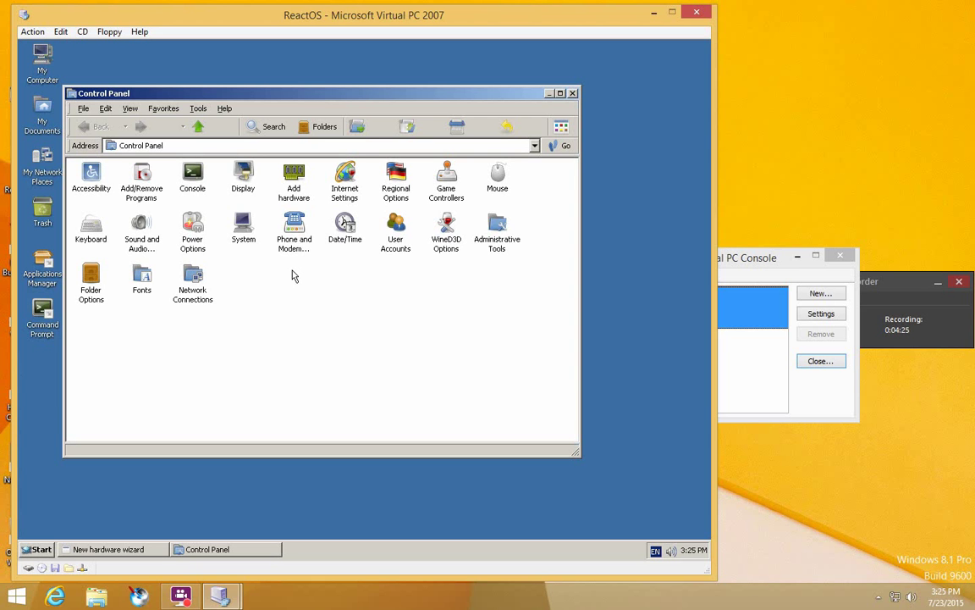
pyautogui.doubleClick(496, 230)
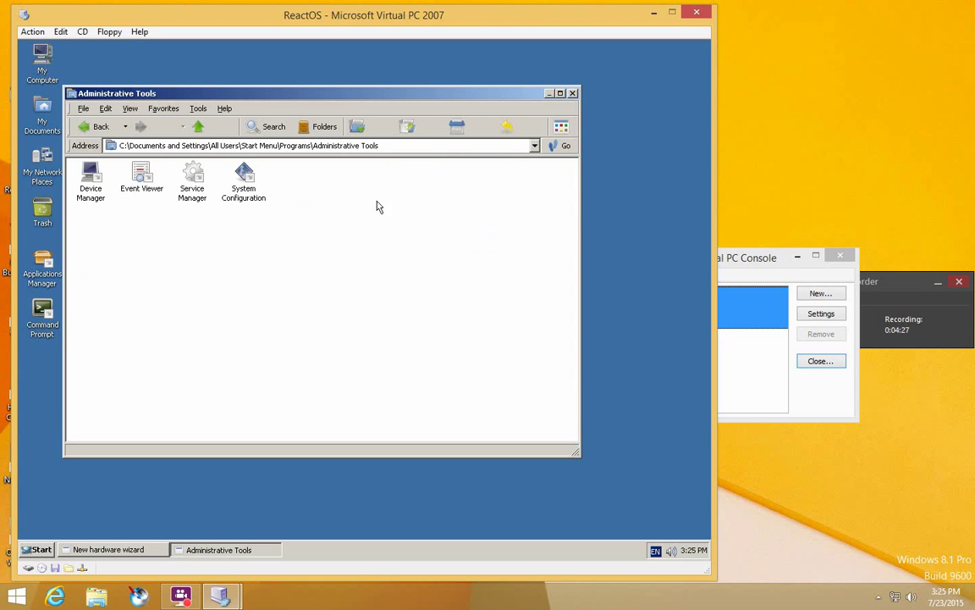
pyautogui.doubleClick(82, 183)
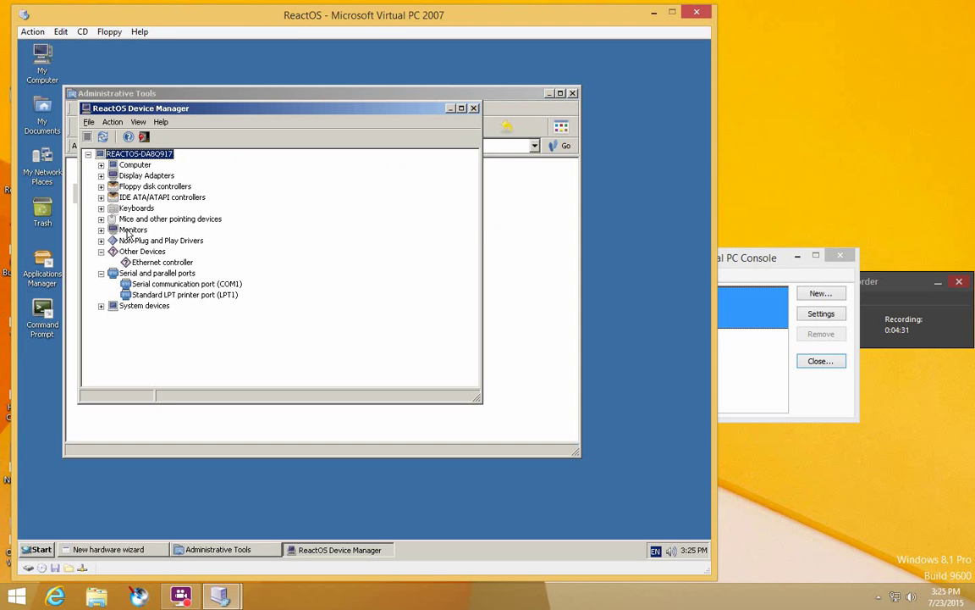